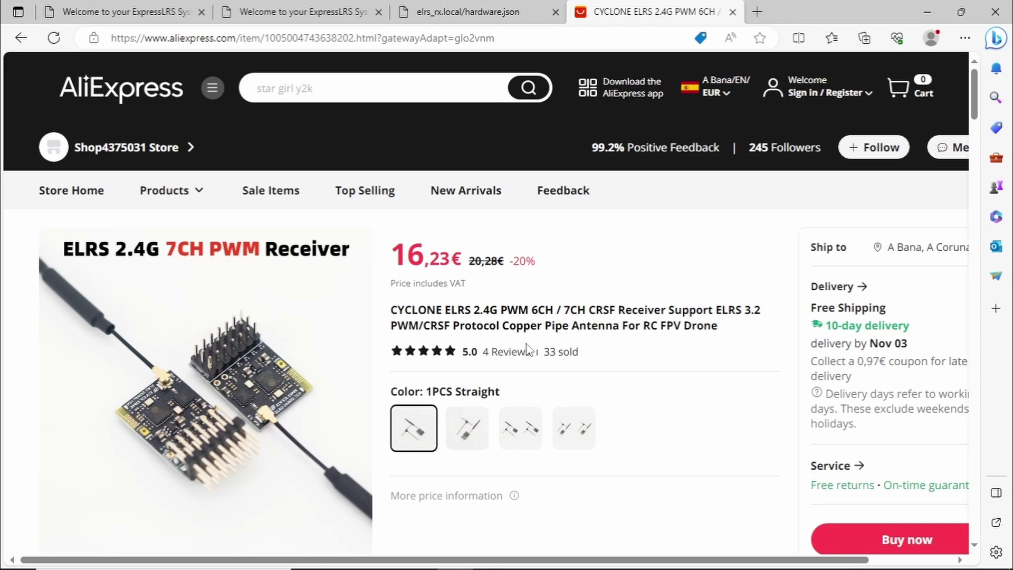
# Scroll the CYCLONE listing down to its description of switching between 6CH and 7CH PWM.
pyautogui.scroll(-9, 649, 356)
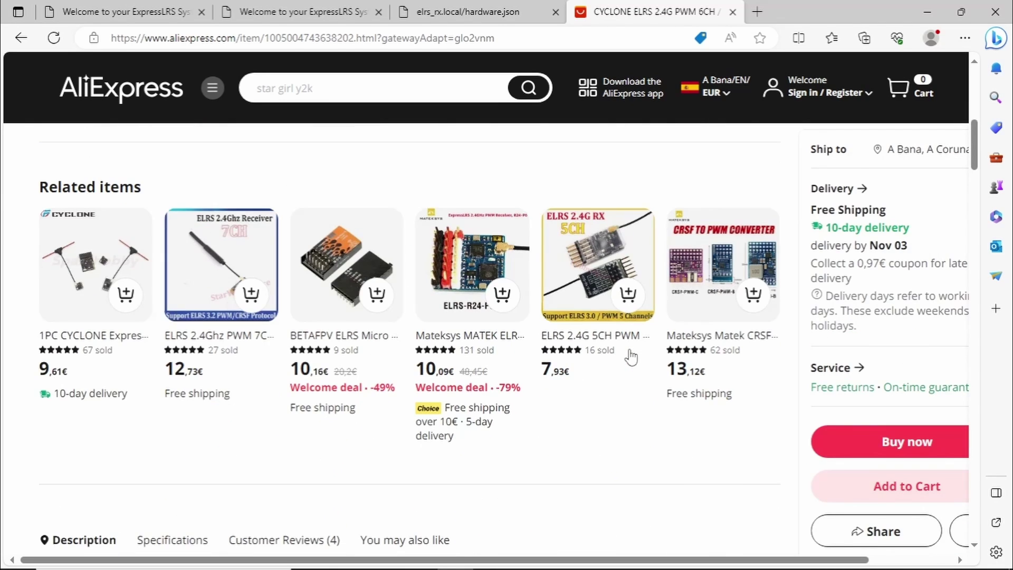
pyautogui.scroll(-5, 631, 357)
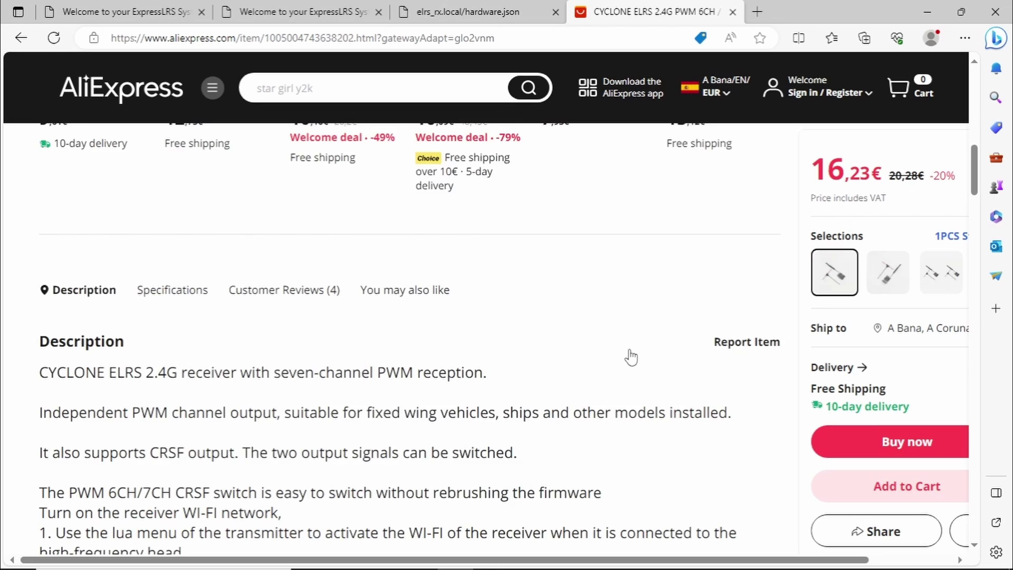
pyautogui.scroll(-4, 631, 357)
pyautogui.scroll(-1, 632, 357)
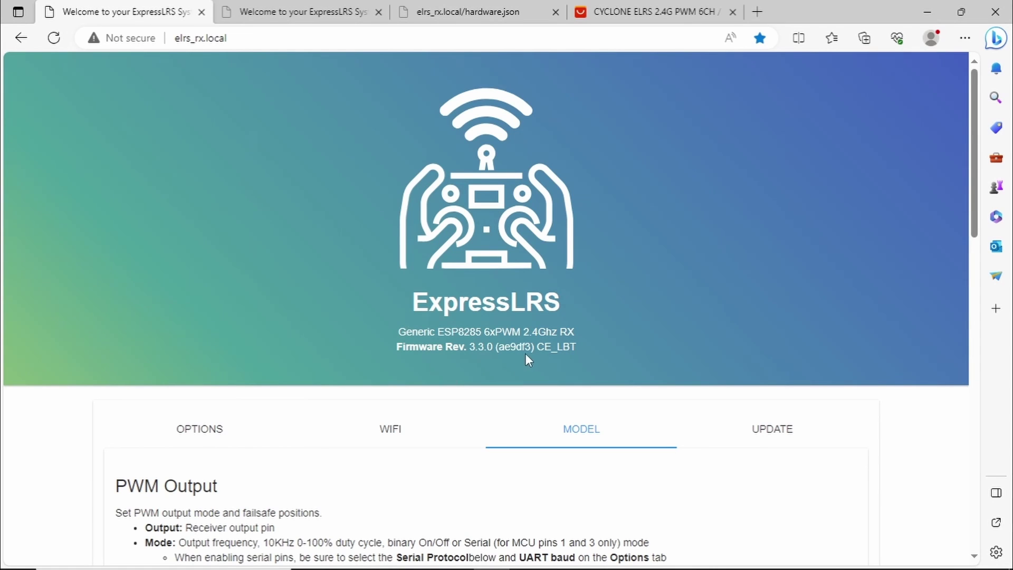
# Check the six PWM outputs on the Model tab, then switch to the hardware.html page.
pyautogui.moveTo(975, 561); pyautogui.dragTo(975, 561)
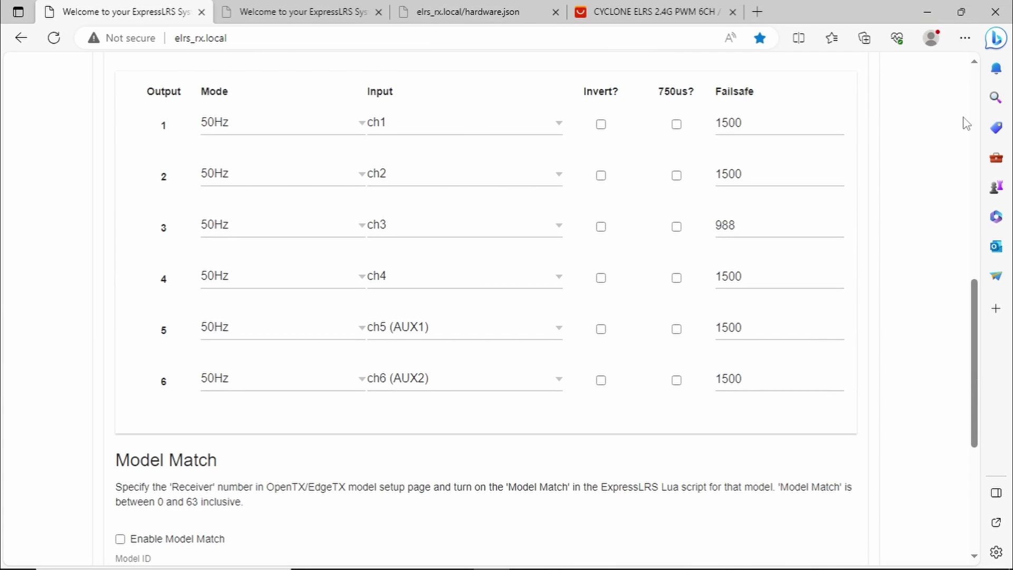
pyautogui.scroll(10, 977, 86)
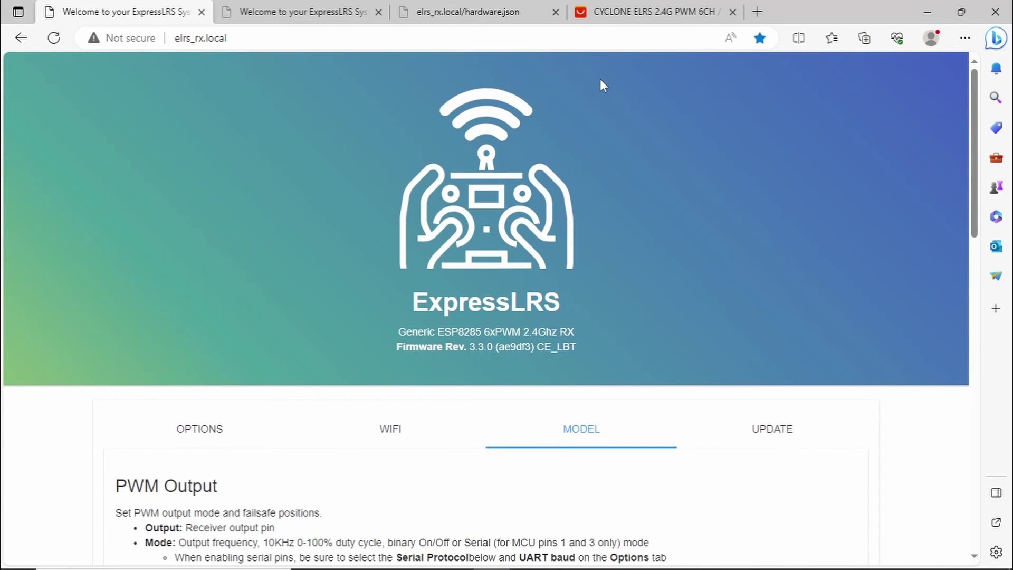
pyautogui.click(332, 13)
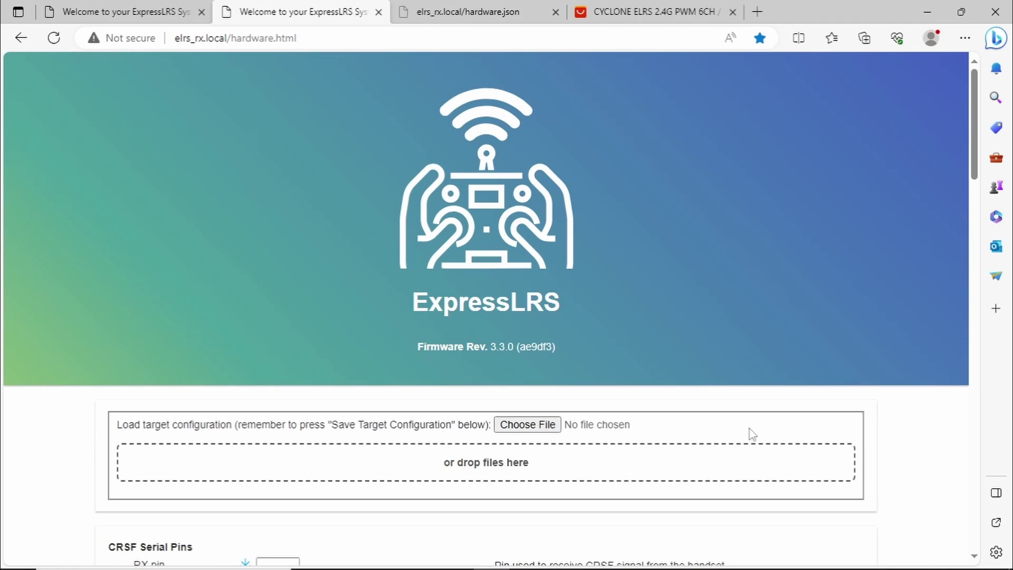
pyautogui.scroll(-3, 976, 560)
pyautogui.scroll(-3, 976, 560)
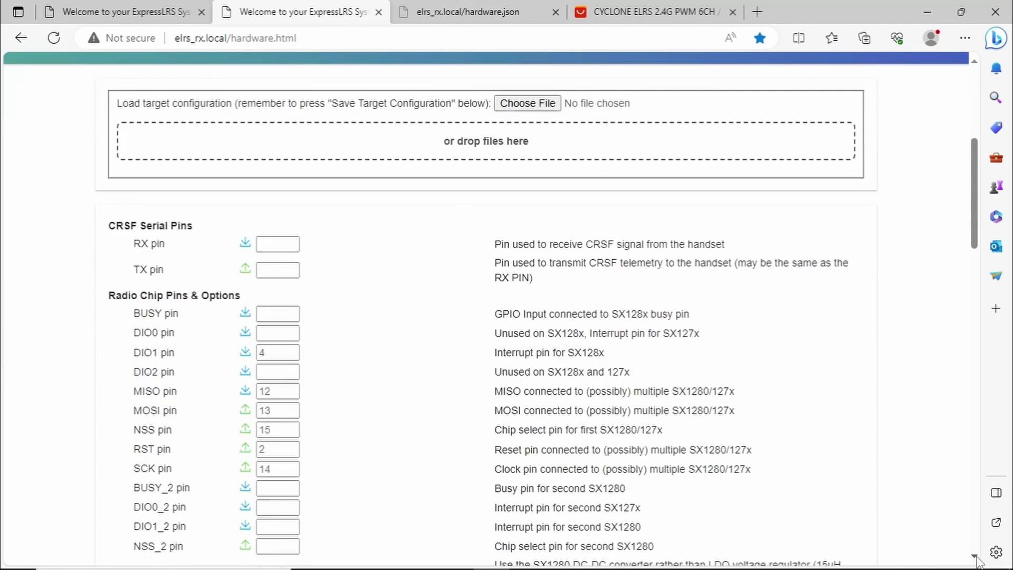
pyautogui.scroll(-1, 976, 560)
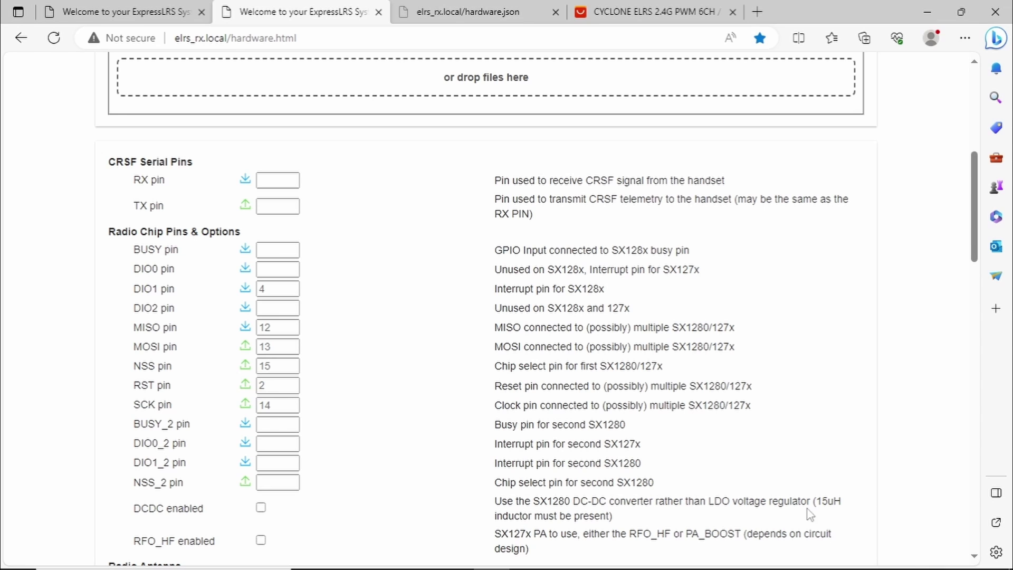
pyautogui.click(973, 560)
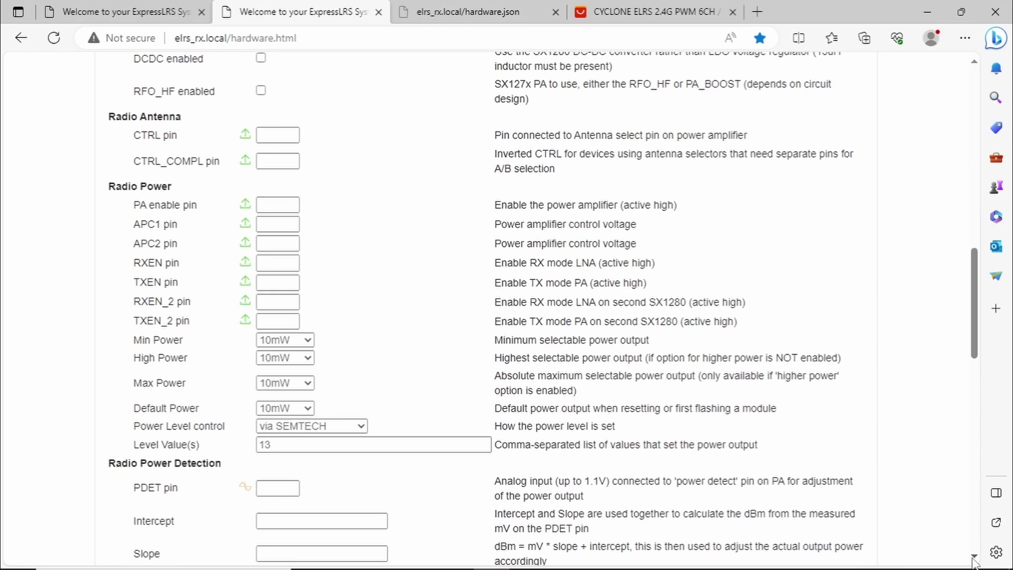
pyautogui.scroll(-3, 972, 560)
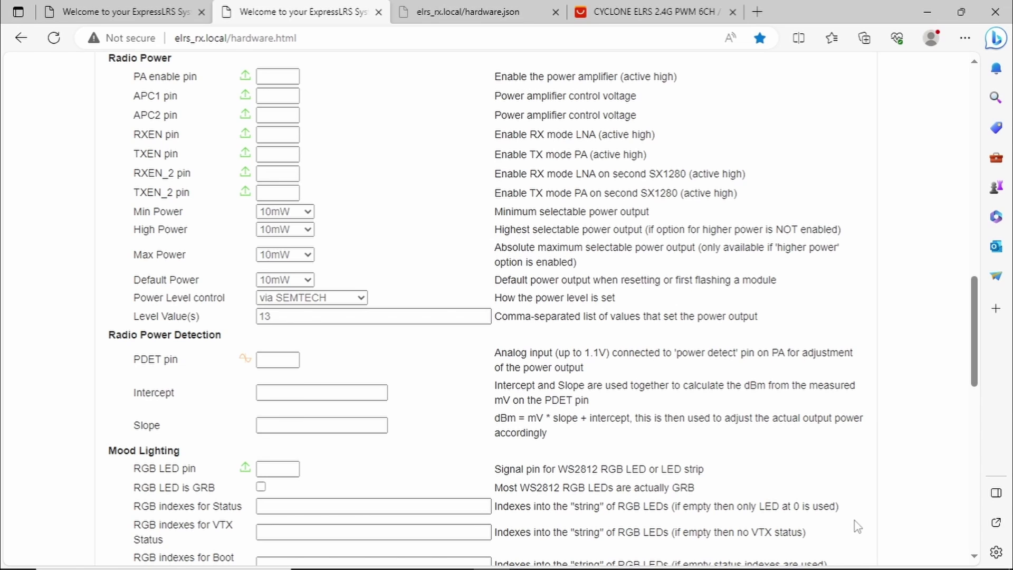
pyautogui.scroll(-4, 975, 557)
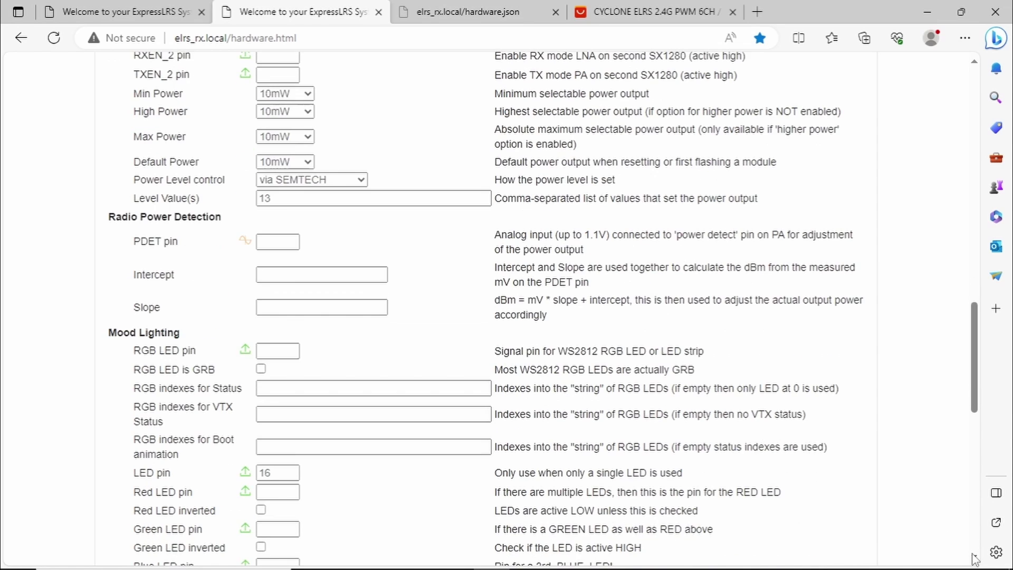
pyautogui.scroll(-4, 975, 558)
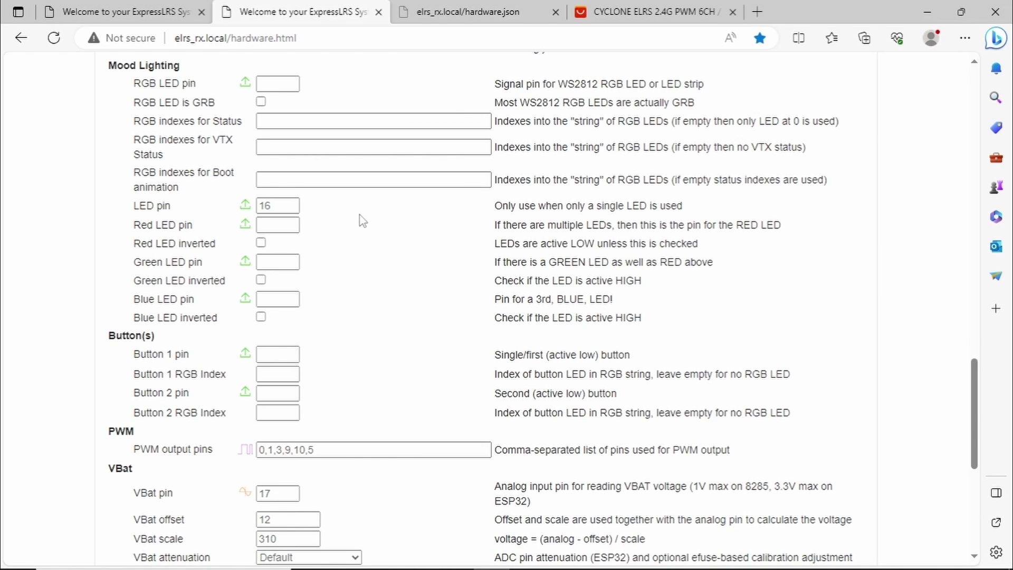
pyautogui.scroll(-6, 417, 241)
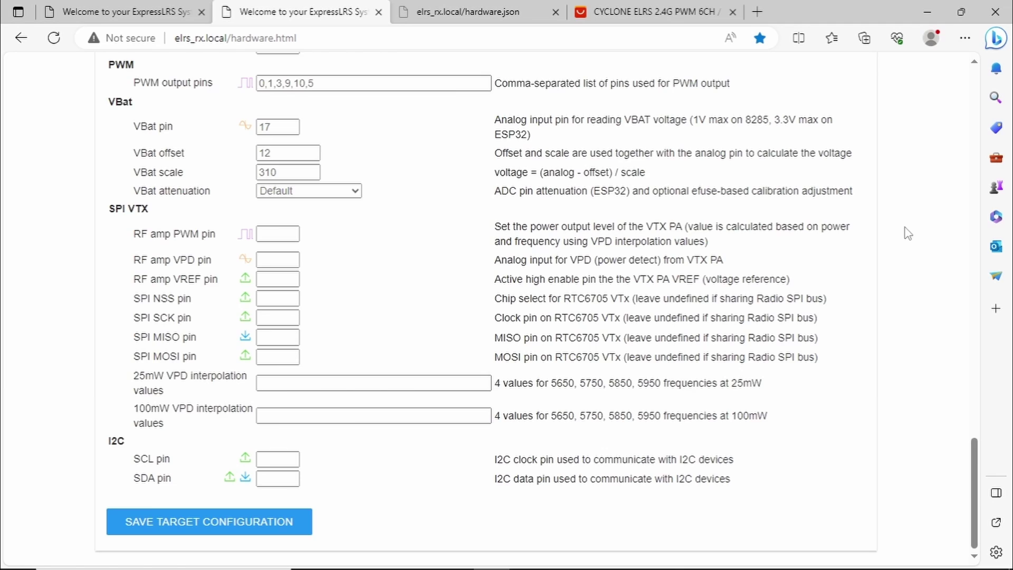
pyautogui.scroll(15, 908, 233)
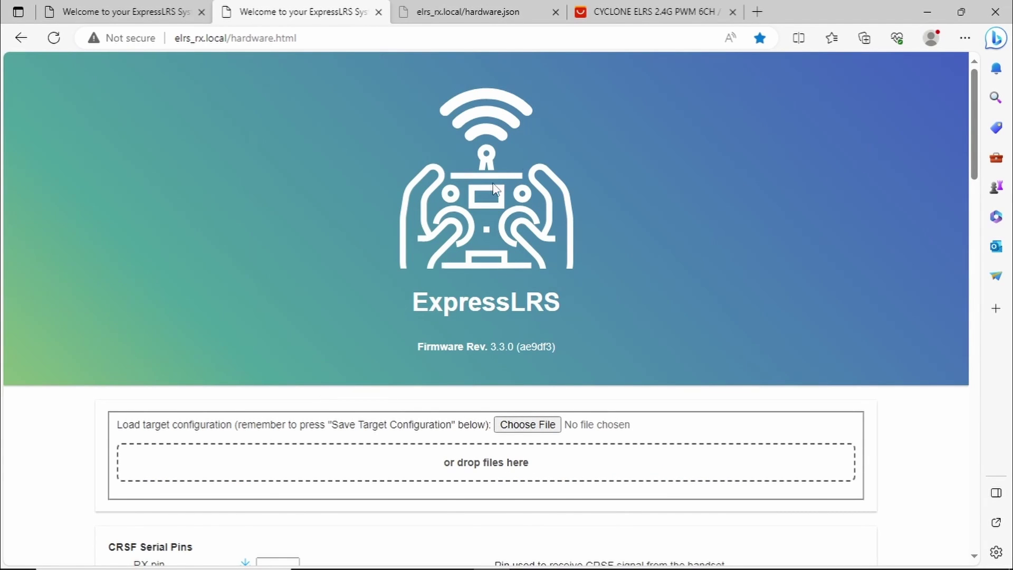
# Return to the CYCLONE ELRS AliExpress listing showing how to load 7CH.json.
pyautogui.click(634, 20)
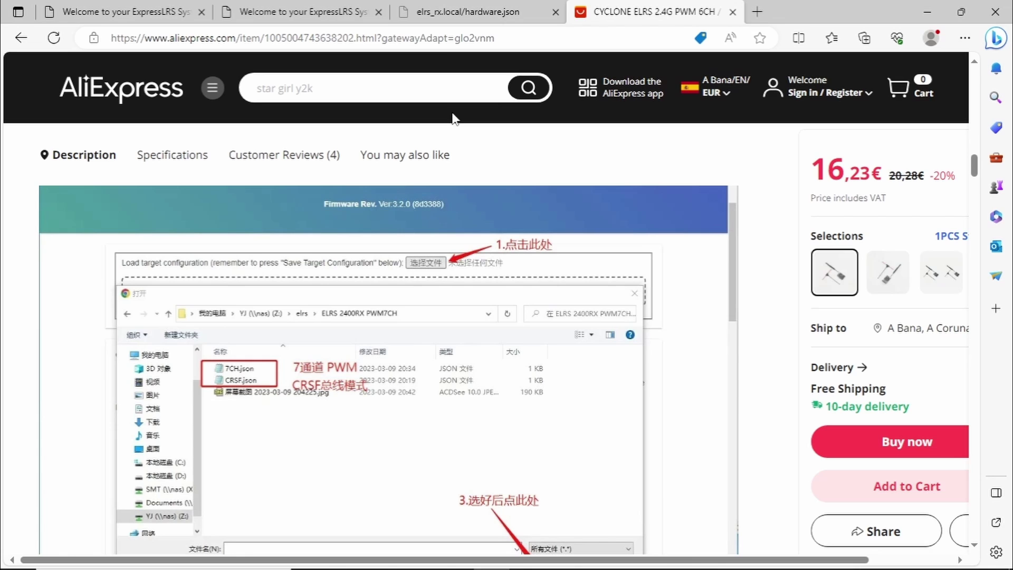
# Return to the 6xPWM receiver's elrs_rx.local page on the Model tab.
pyautogui.click(442, 15)
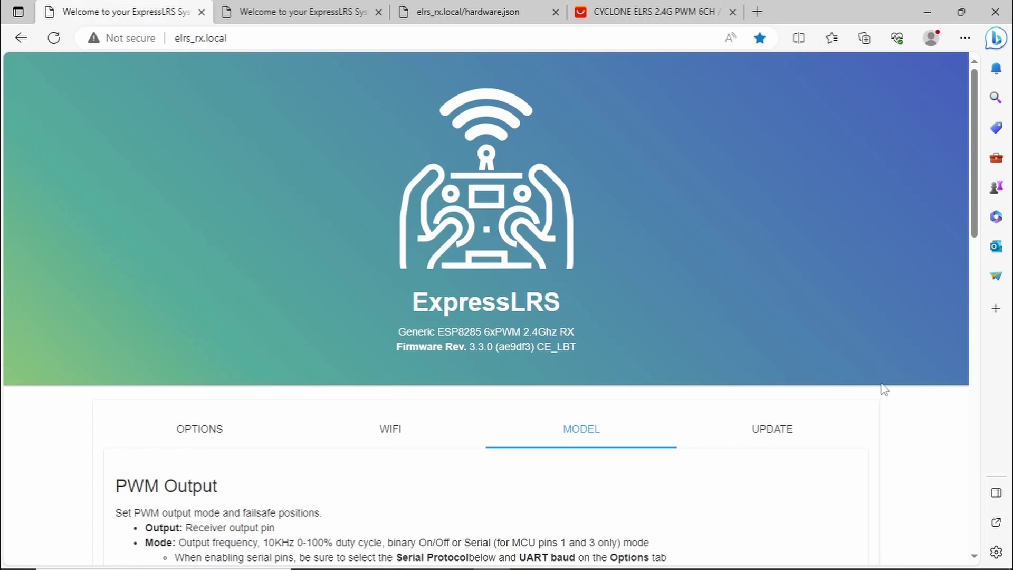
# Glance over the six PWM outputs, then load 7CH.json as the target configuration file.
pyautogui.scroll(-7, 974, 361)
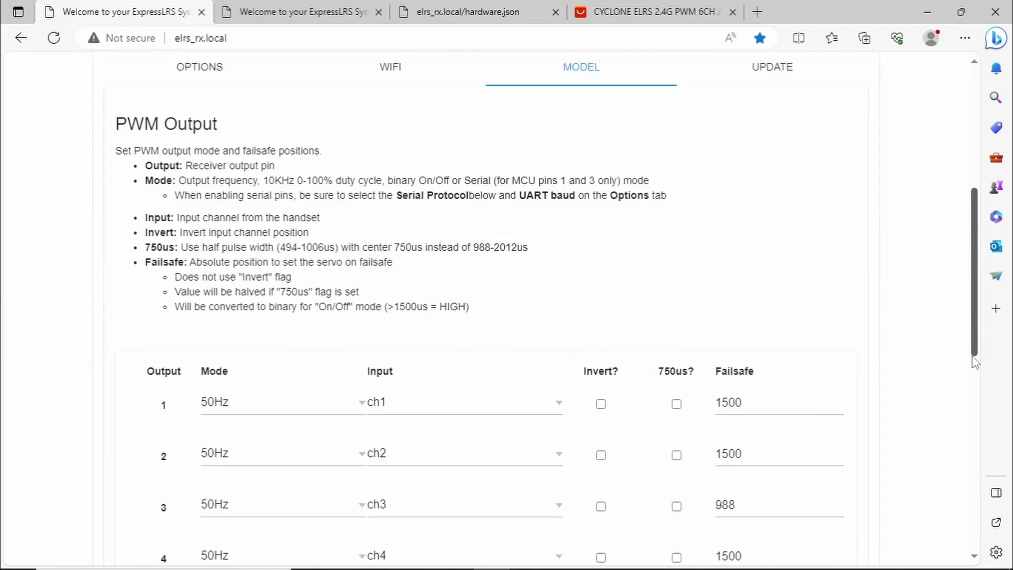
pyautogui.moveTo(974, 361); pyautogui.dragTo(976, 430)
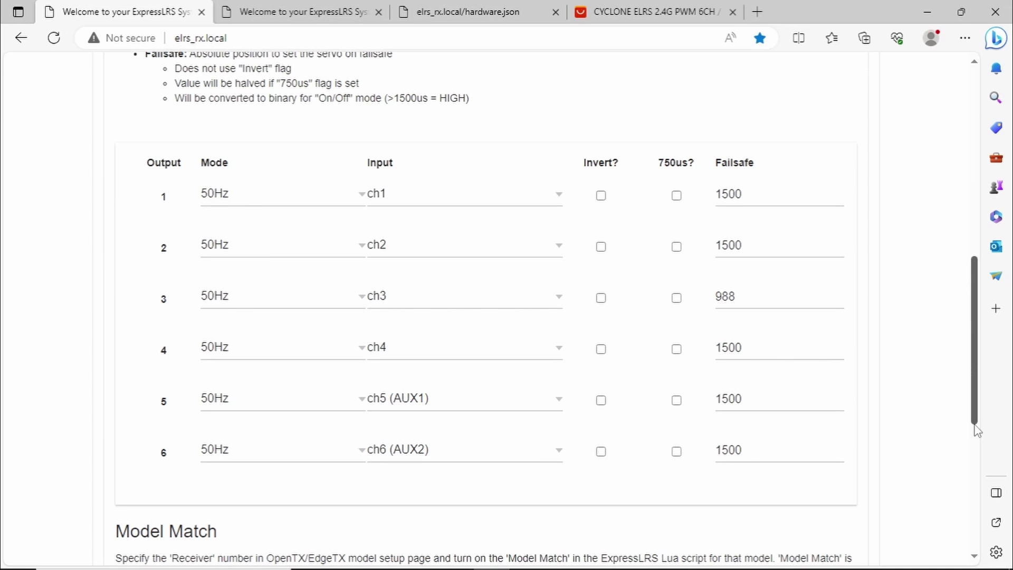
pyautogui.click(341, 15)
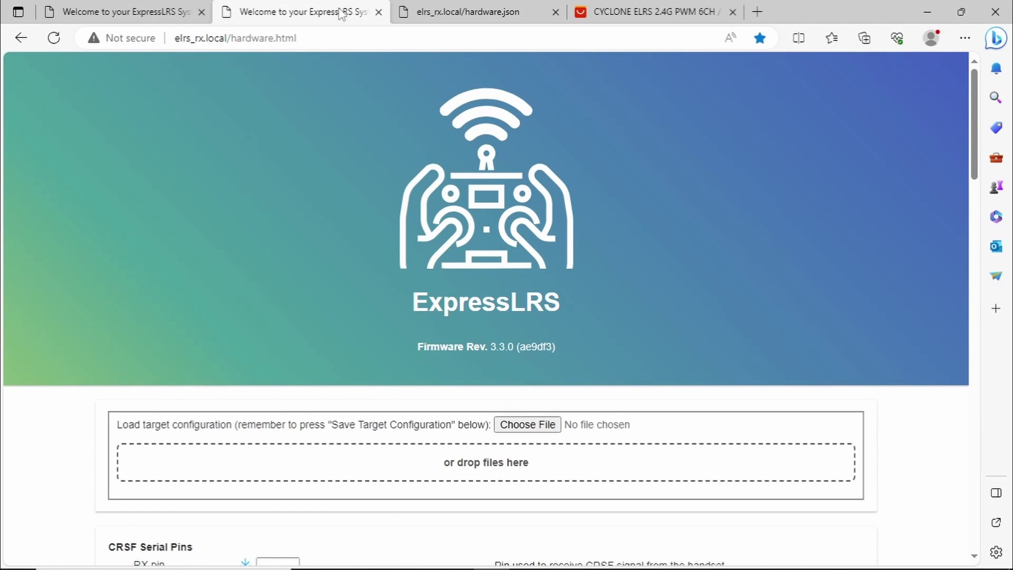
pyautogui.click(536, 427)
pyautogui.click(305, 124)
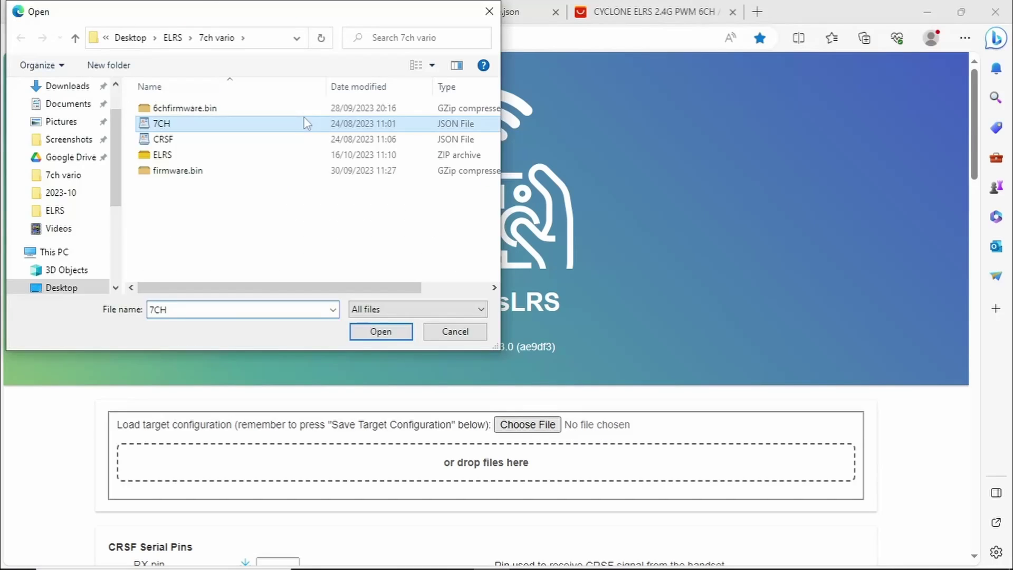
pyautogui.click(391, 333)
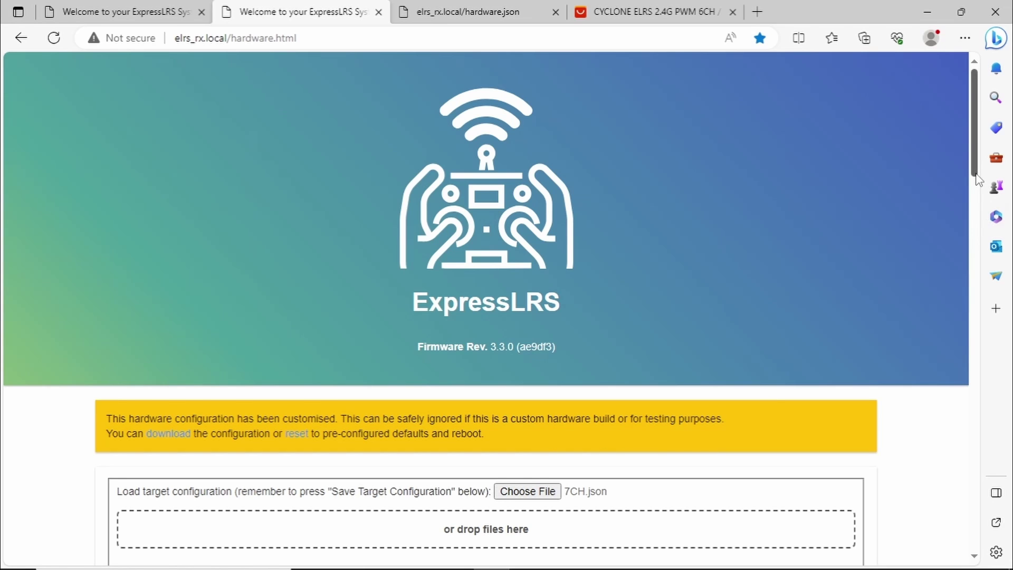
# Scroll the hardware page to confirm PWM output pins 0,1,3,9,10,5,16.
pyautogui.moveTo(976, 176); pyautogui.dragTo(976, 491)
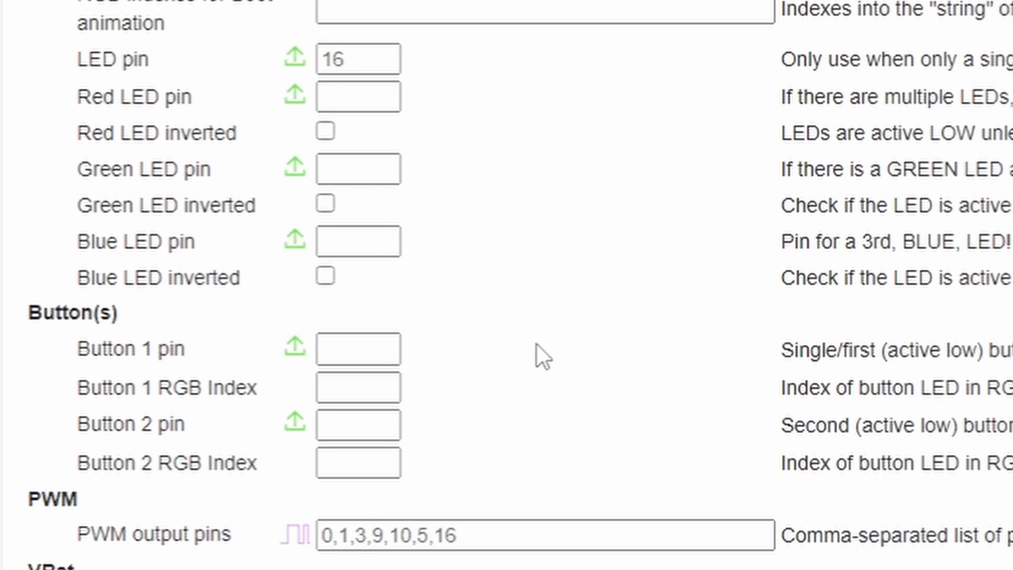
pyautogui.scroll(-5, 961, 550)
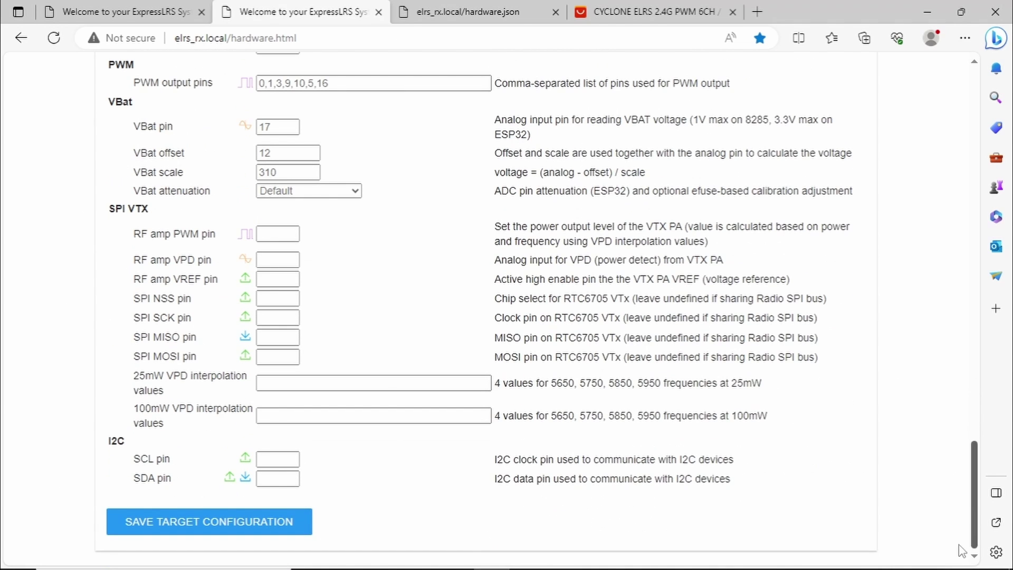
# Save the 7CH target configuration, reboot the receiver, and reload the hardware page.
pyautogui.click(236, 522)
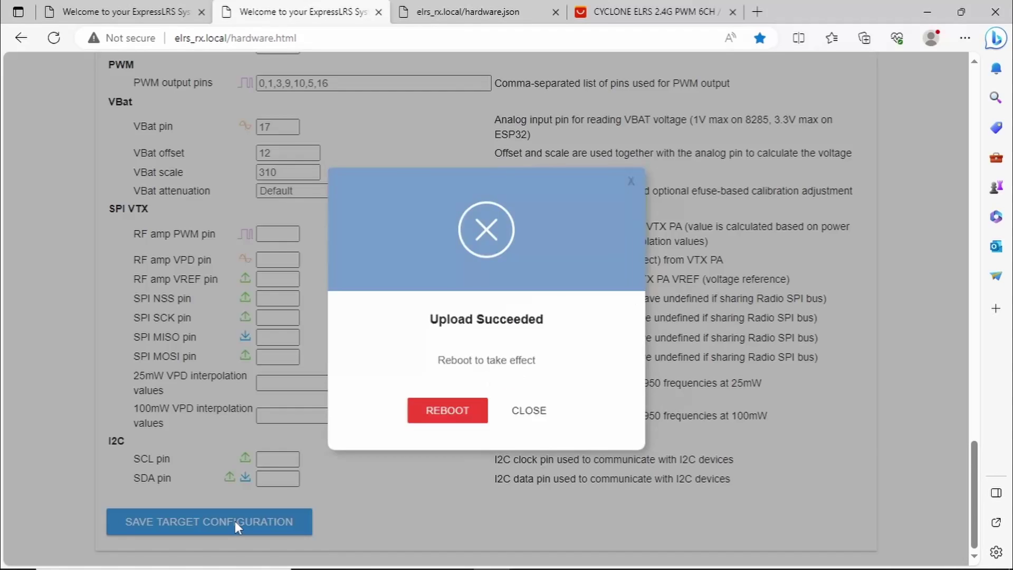
pyautogui.click(440, 422)
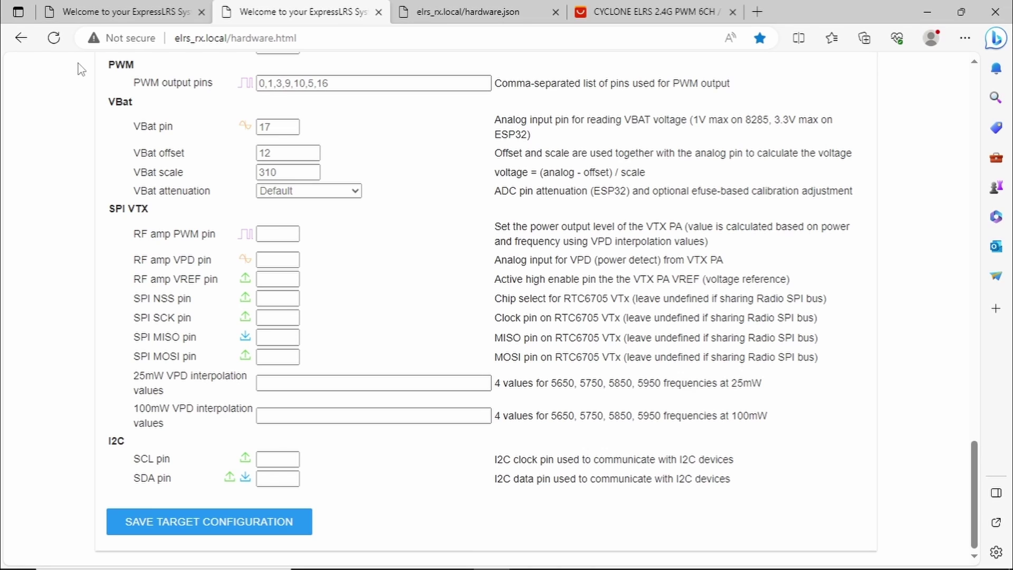
pyautogui.click(54, 38)
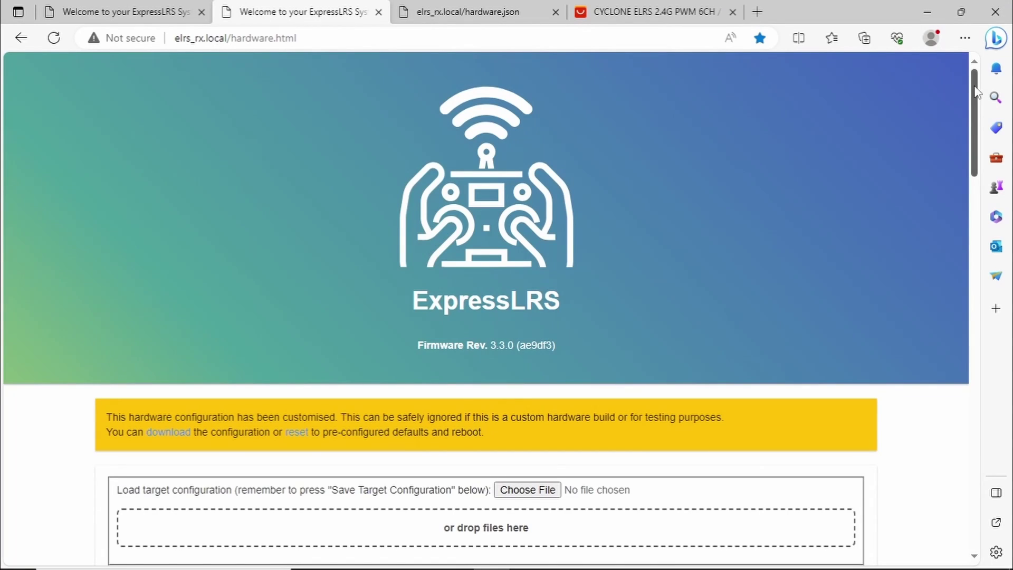
# Reload the receiver's main page and scroll the Model tab to its PWM Output table.
pyautogui.click(169, 21)
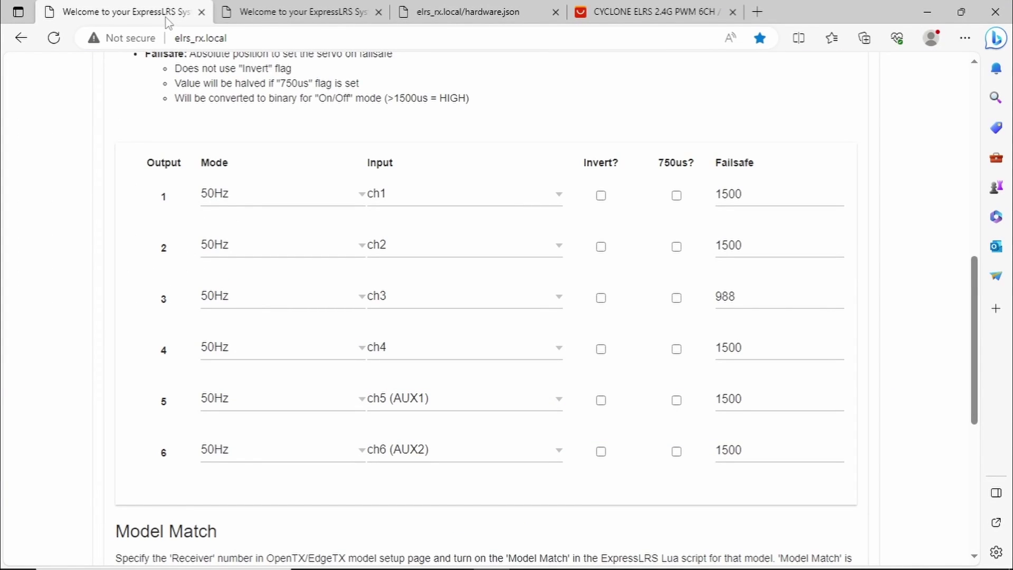
pyautogui.click(56, 41)
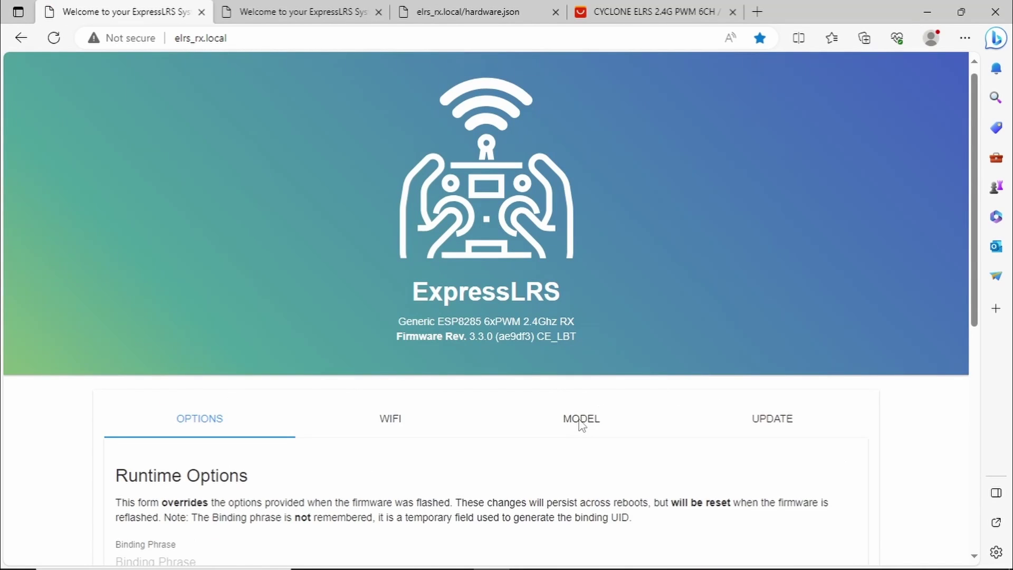
pyautogui.click(581, 422)
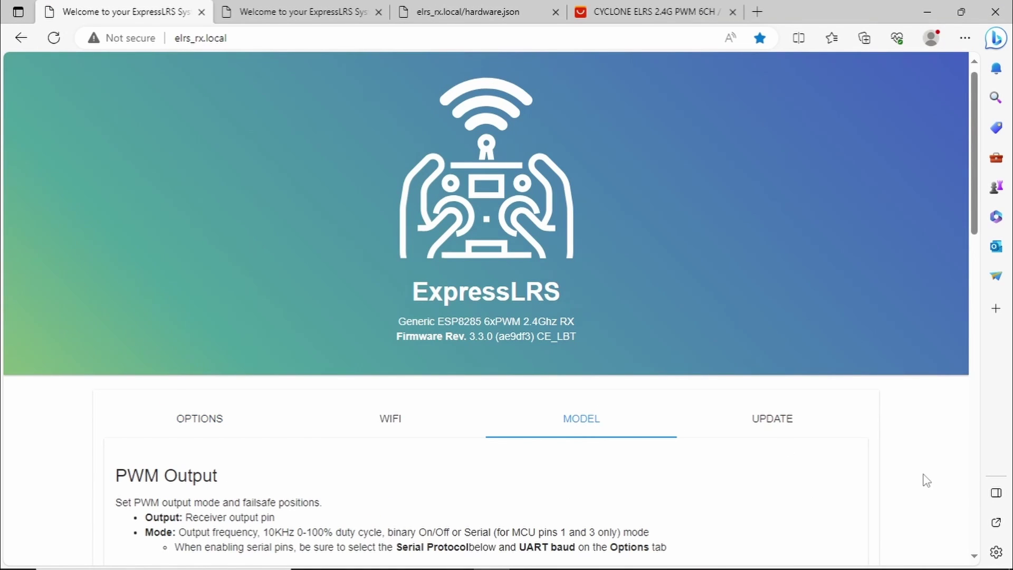
pyautogui.scroll(-5, 976, 558)
pyautogui.scroll(-3, 976, 558)
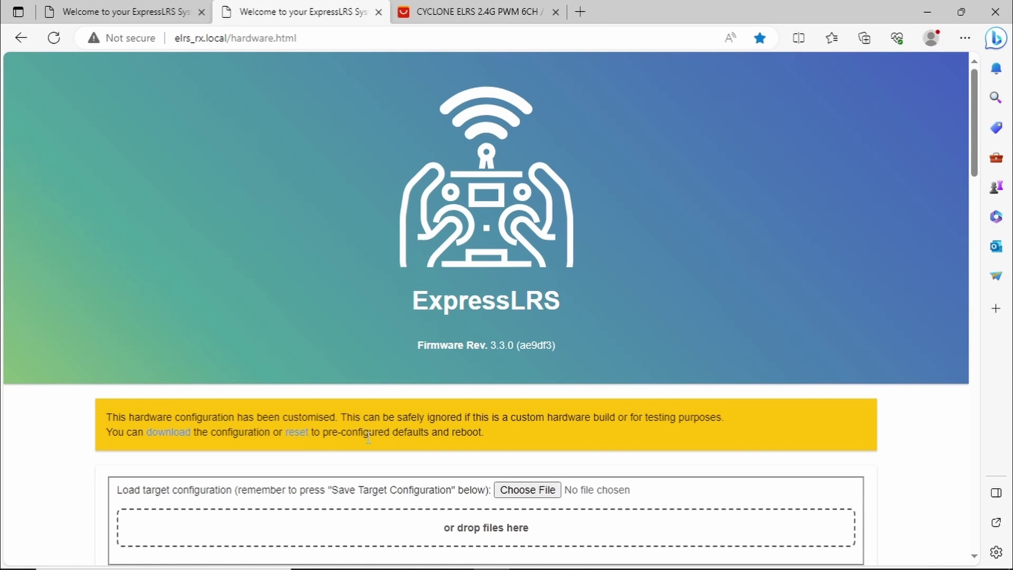
# Download the customised configuration as hardware.json via the banner's download link.
pyautogui.click(168, 434)
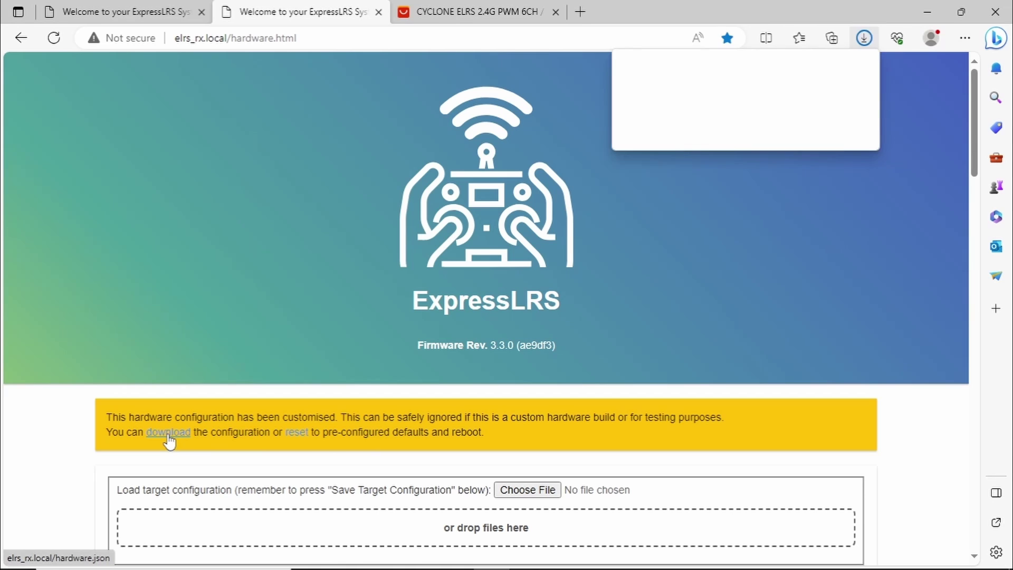